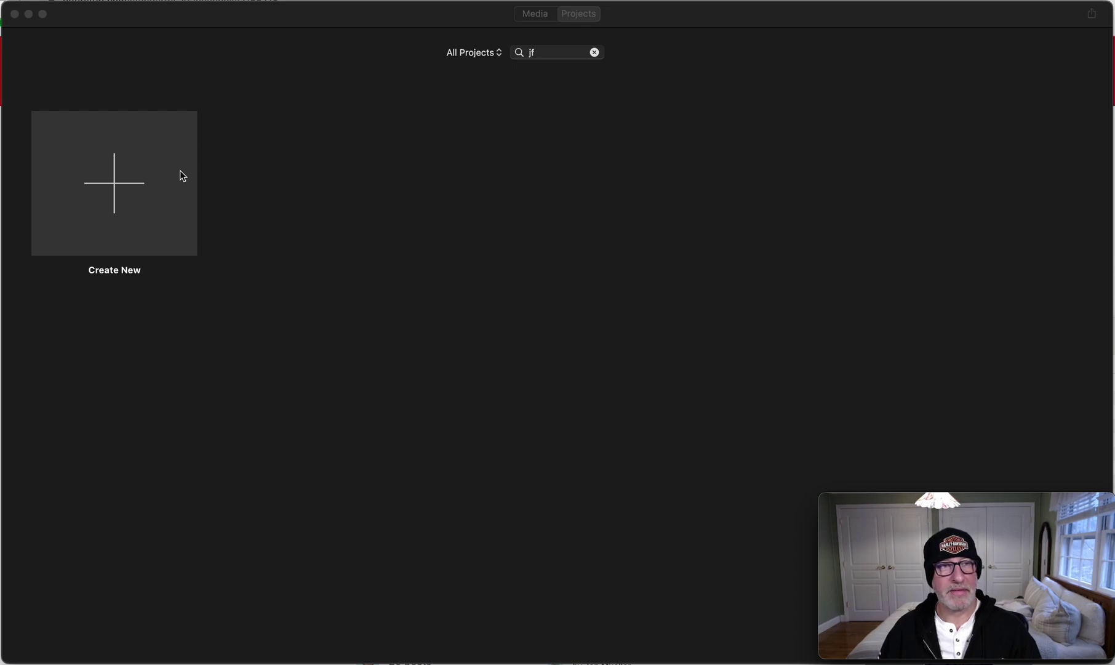
Step: Create a new blank movie project, My Movie 2, in iMovie
{"action": "left_click", "coordinate": [116, 179]}
{"action": "left_click", "coordinate": [114, 183]}
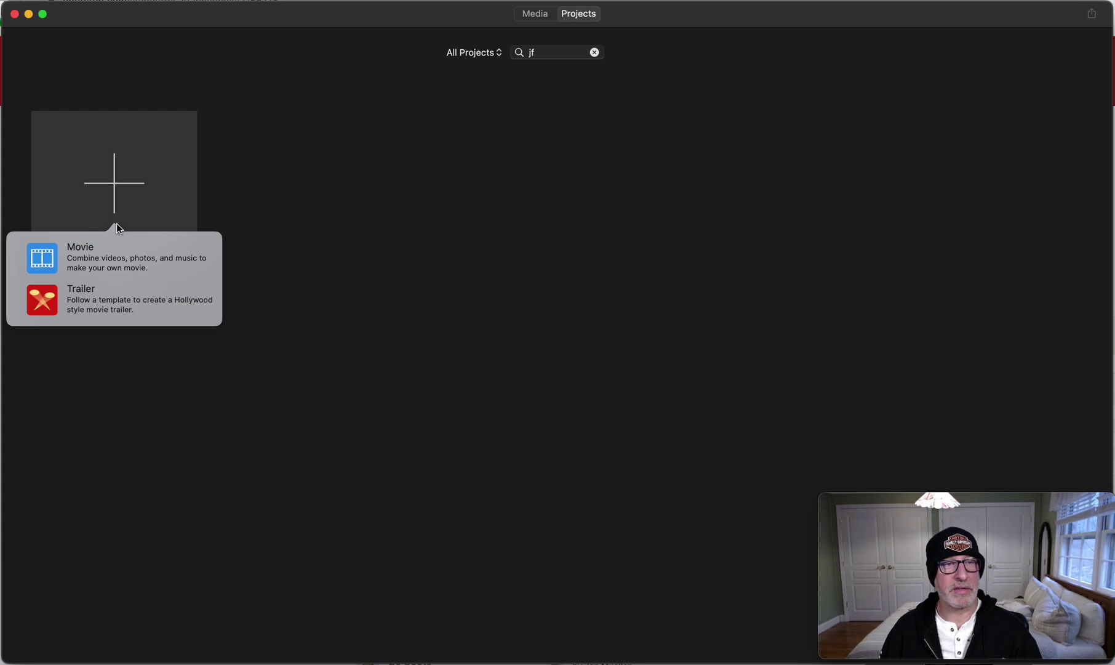
{"action": "left_click", "coordinate": [119, 258]}
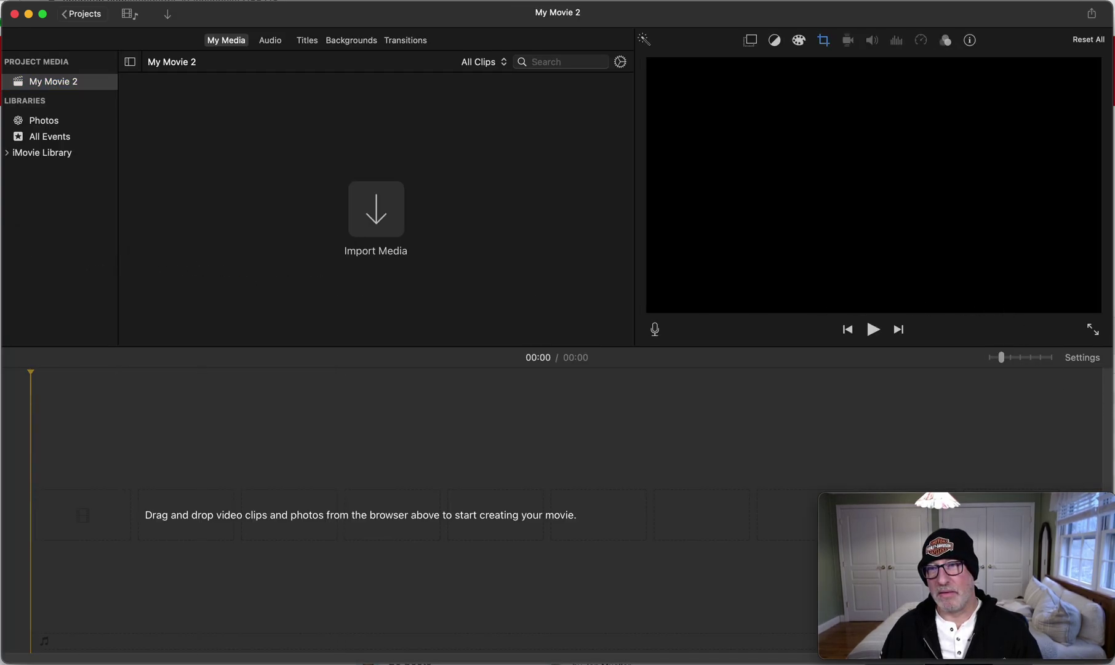
Step: Import winter.MOV and Window-Download-Free-PNG.png from the Finder samples folder into the project media
{"action": "key", "text": "super+Tab"}
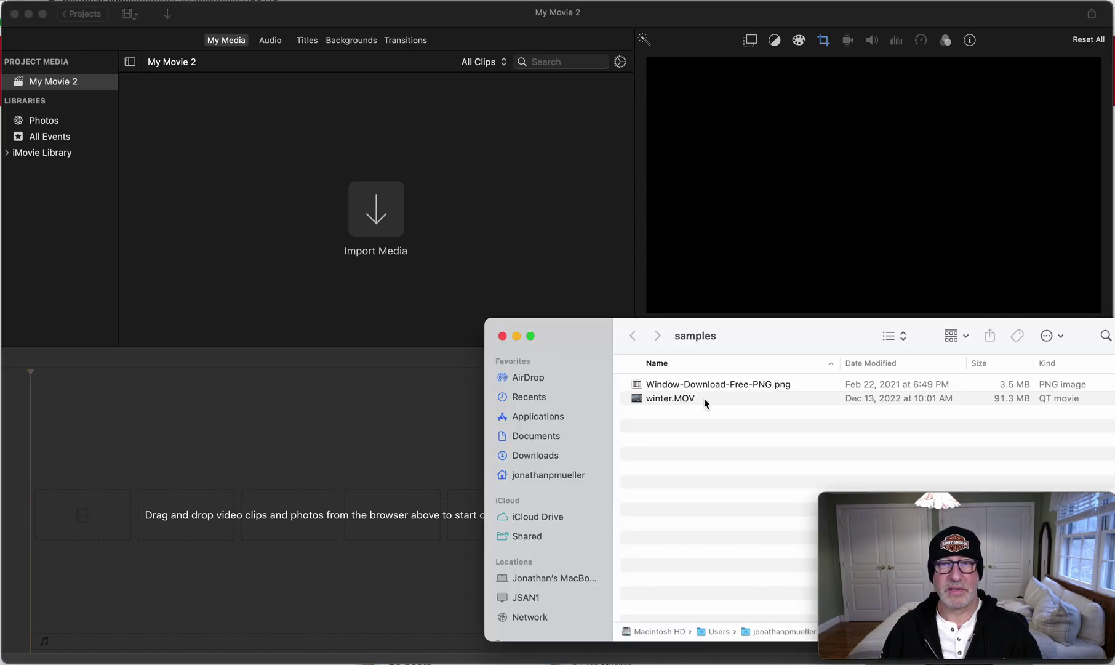
{"action": "left_click_drag", "start_coordinate": [694, 403], "coordinate": [395, 201]}
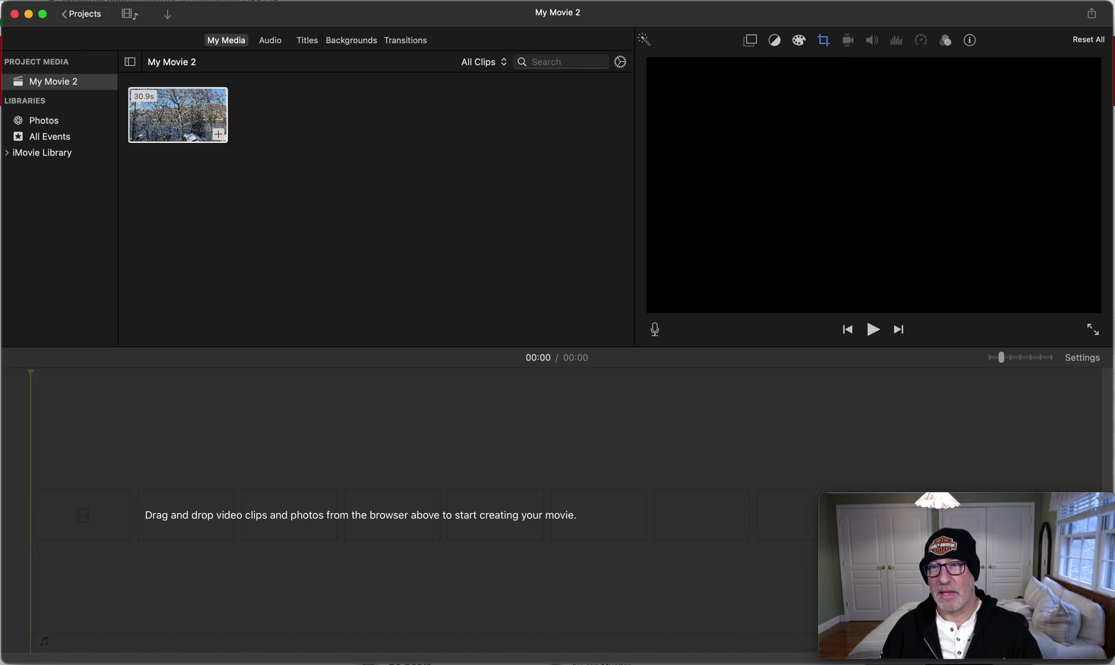
{"action": "key", "text": "super+Tab"}
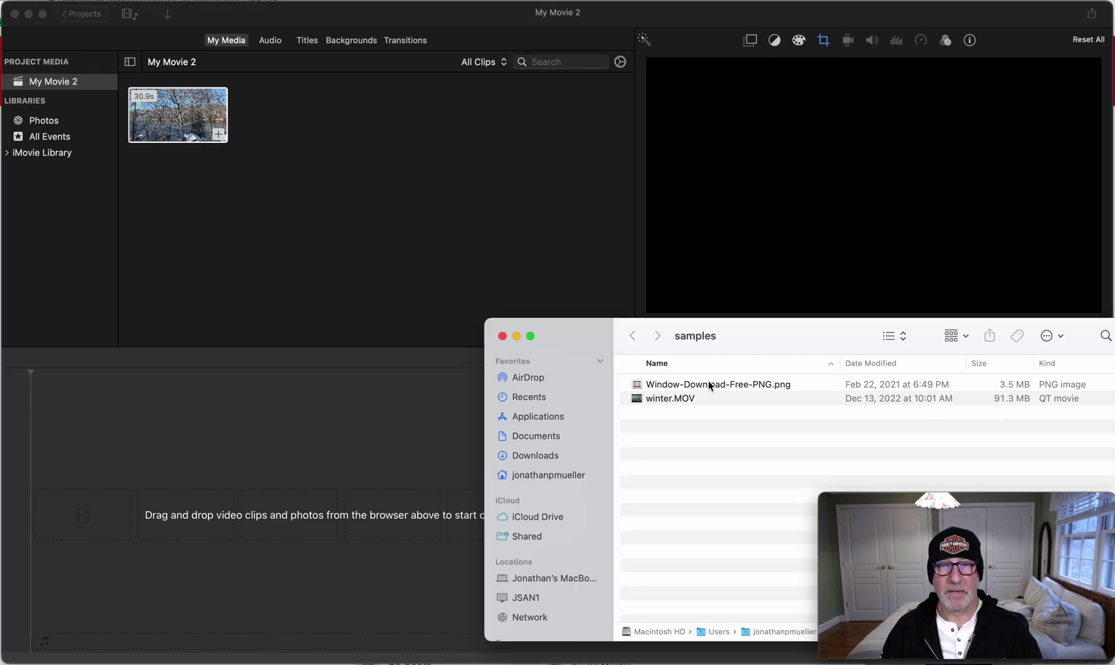
{"action": "left_click_drag", "start_coordinate": [710, 386], "coordinate": [410, 152]}
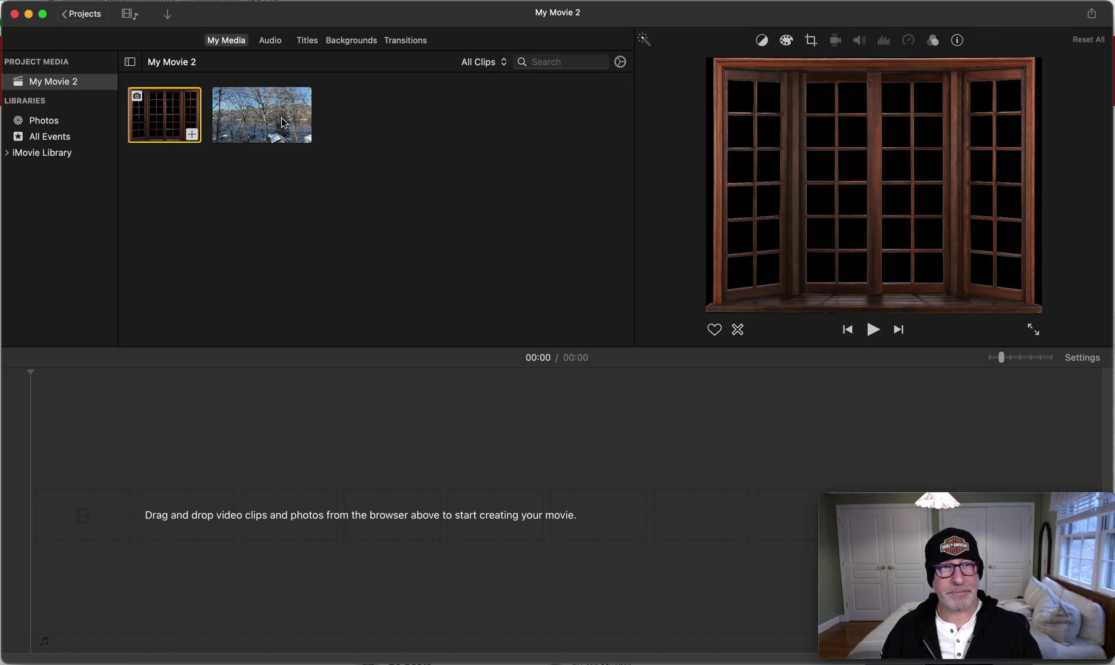
Step: Put the winter clip on the timeline and detach its sound into a separate 30.9s audio clip
{"action": "left_click_drag", "start_coordinate": [268, 118], "coordinate": [35, 510]}
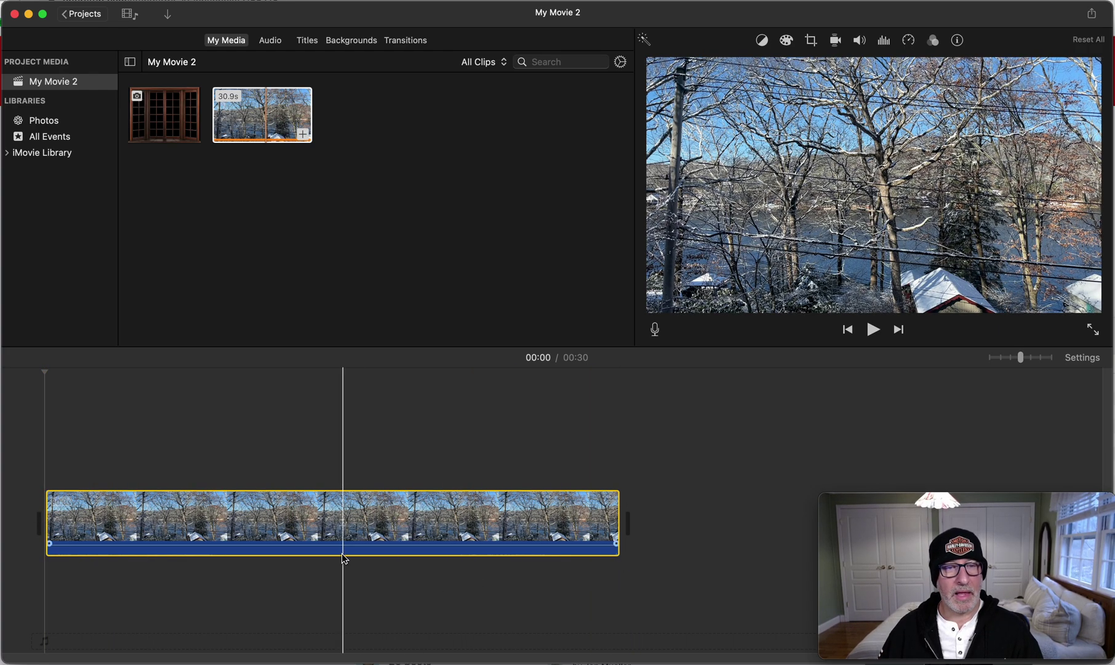
{"action": "left_click", "coordinate": [339, 531]}
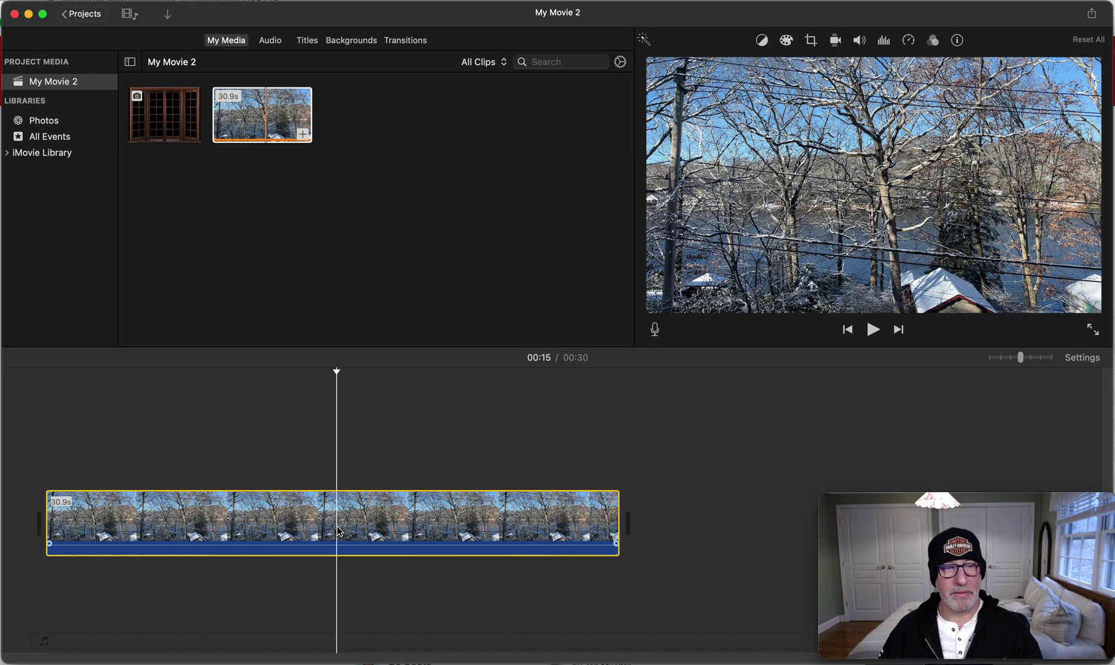
{"action": "right_click", "coordinate": [339, 530]}
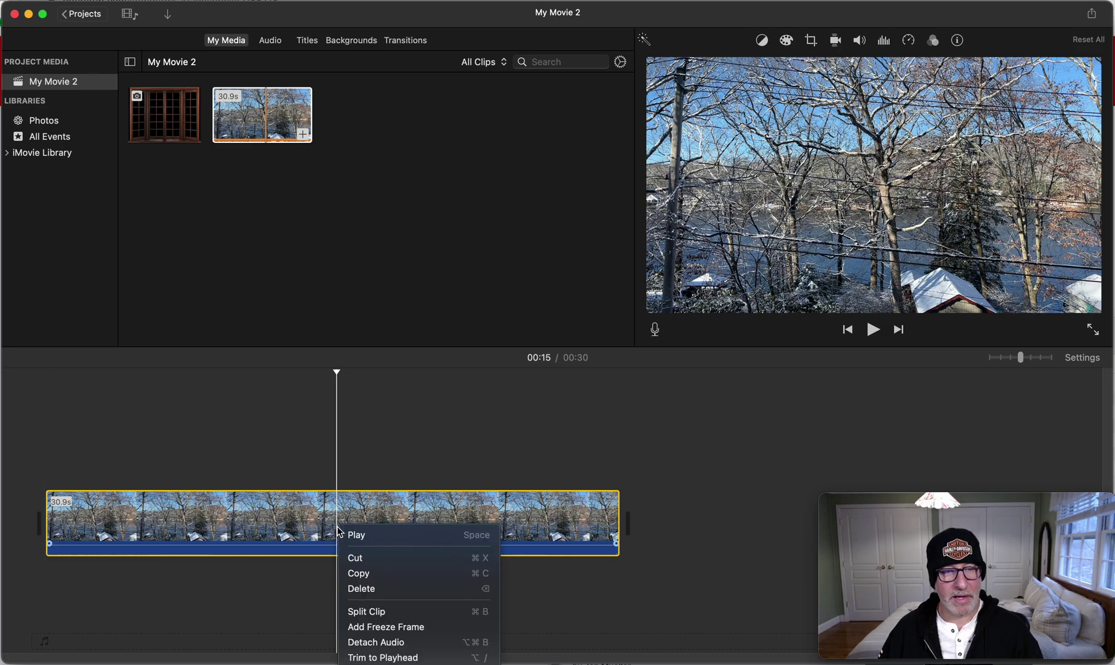
{"action": "left_click", "coordinate": [393, 641]}
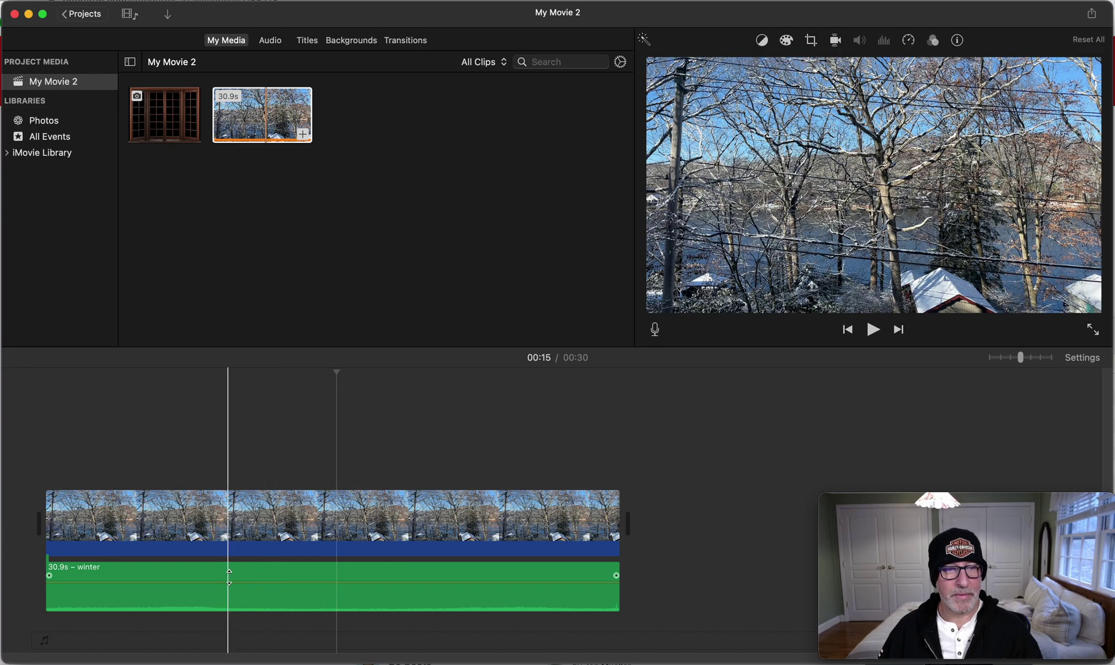
Step: Cut the detached green winter audio clip out of the timeline
{"action": "right_click", "coordinate": [249, 579]}
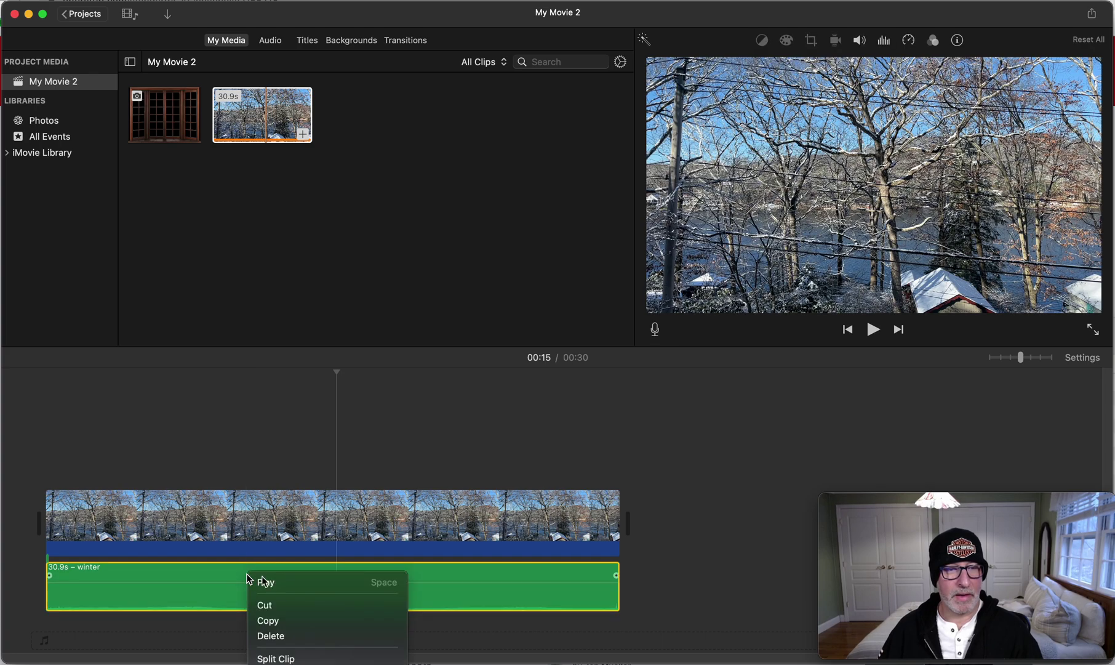
{"action": "left_click", "coordinate": [293, 606]}
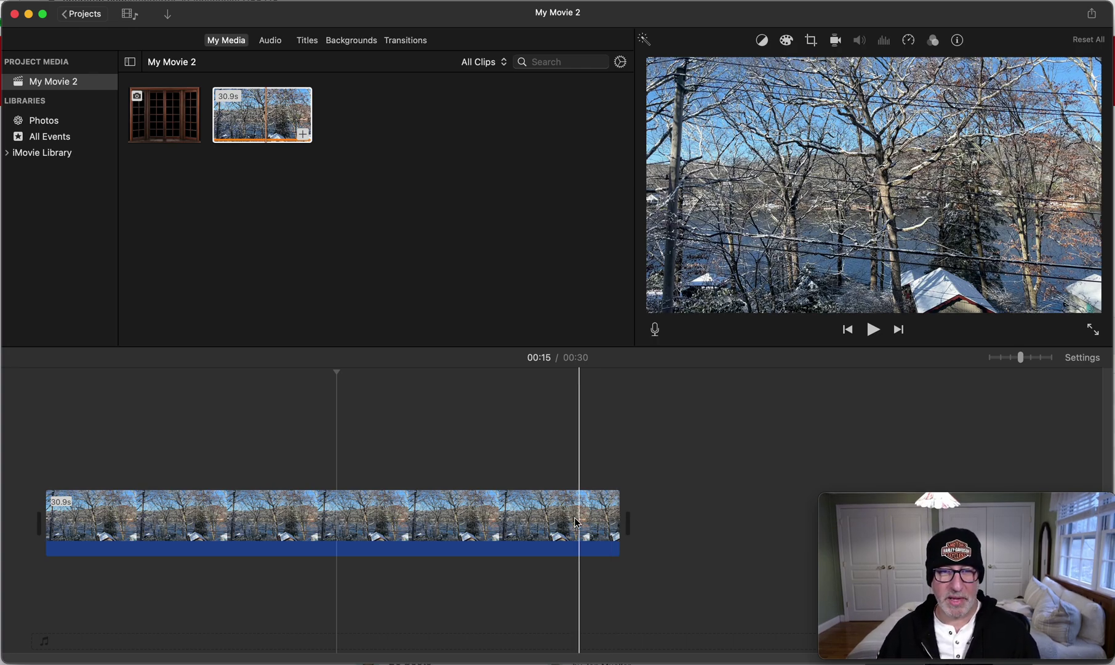
Step: Copy the 30.9s snow clip and paste a second copy at the timeline end, totalling 01:01
{"action": "left_click", "coordinate": [539, 518]}
{"action": "right_click", "coordinate": [539, 518]}
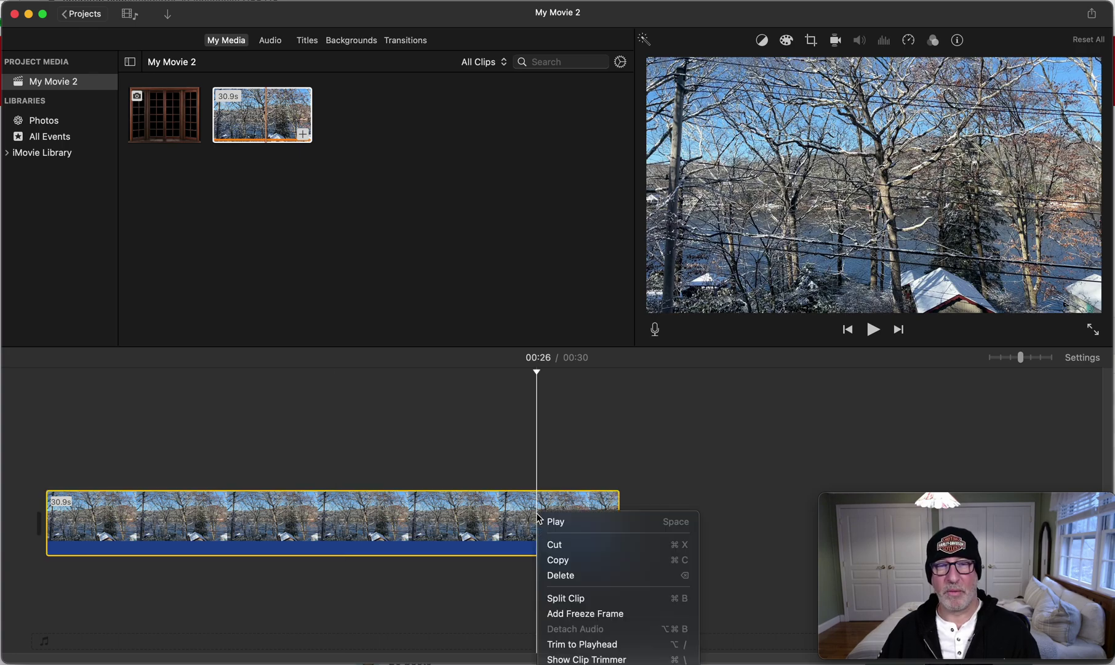
{"action": "left_click", "coordinate": [572, 559]}
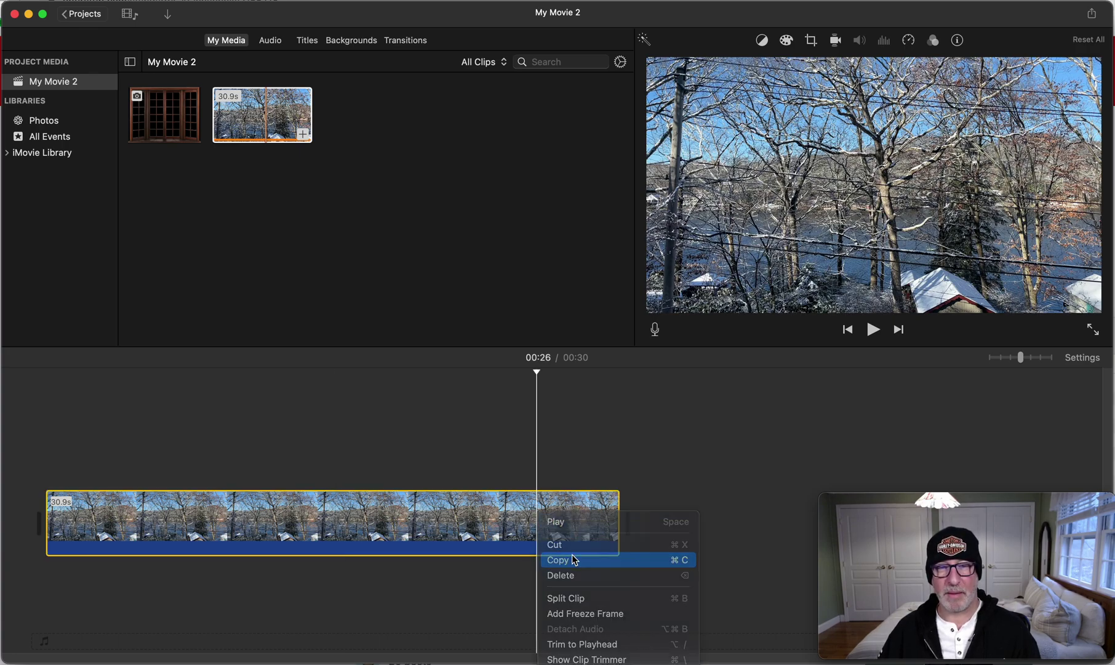
{"action": "left_click", "coordinate": [667, 526]}
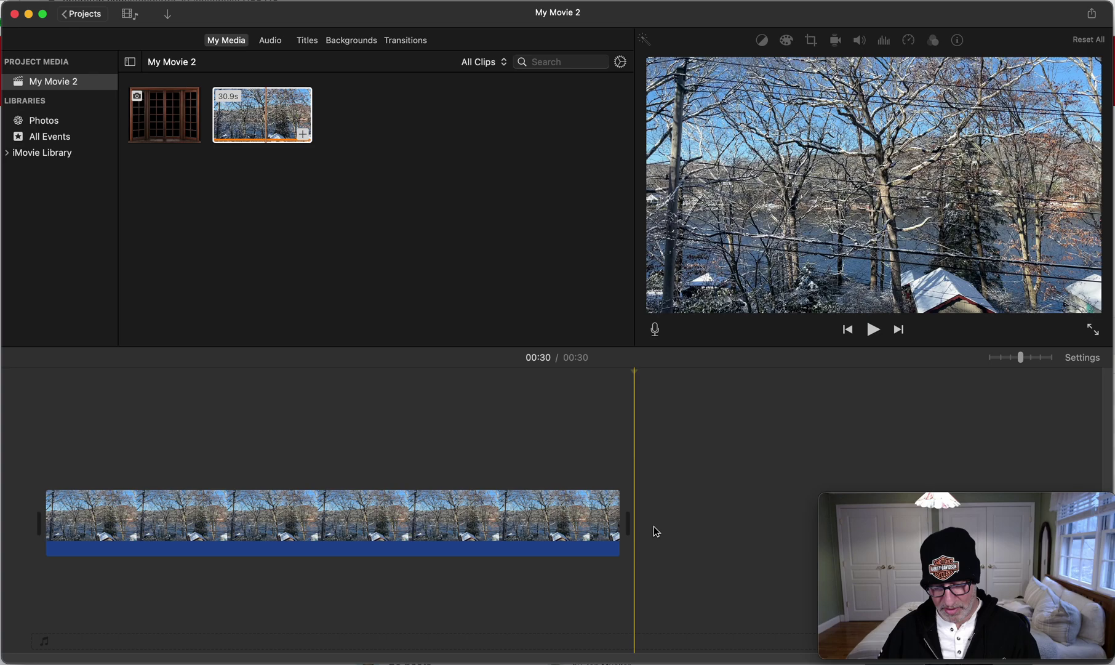
{"action": "key", "text": "super+v"}
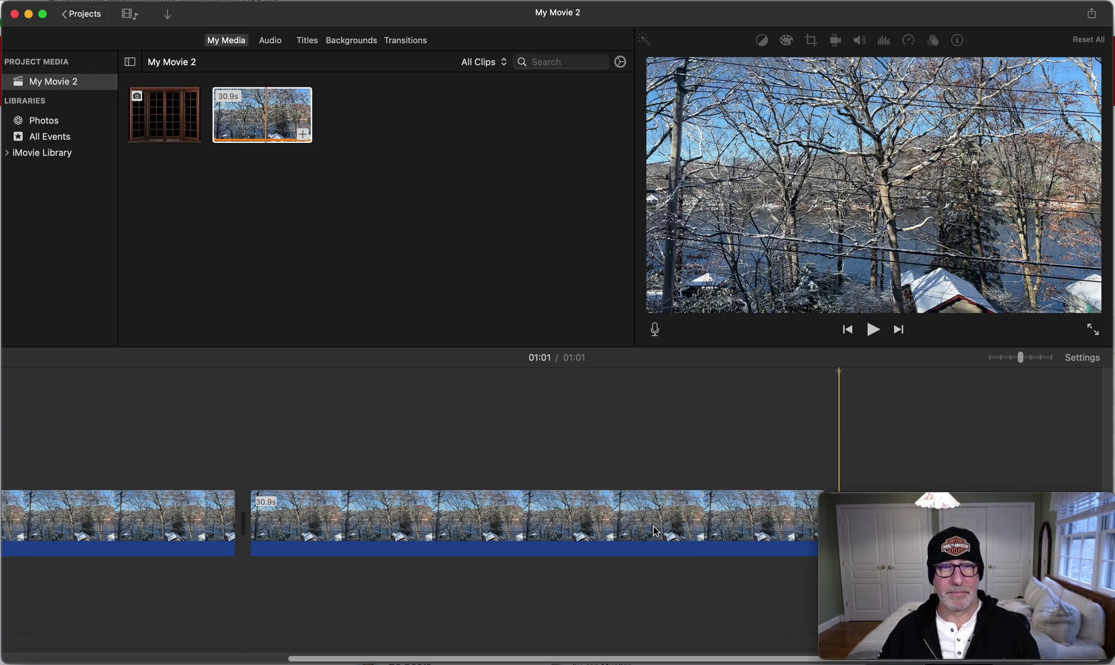
{"action": "left_click", "coordinate": [654, 530]}
{"action": "left_click", "coordinate": [655, 531]}
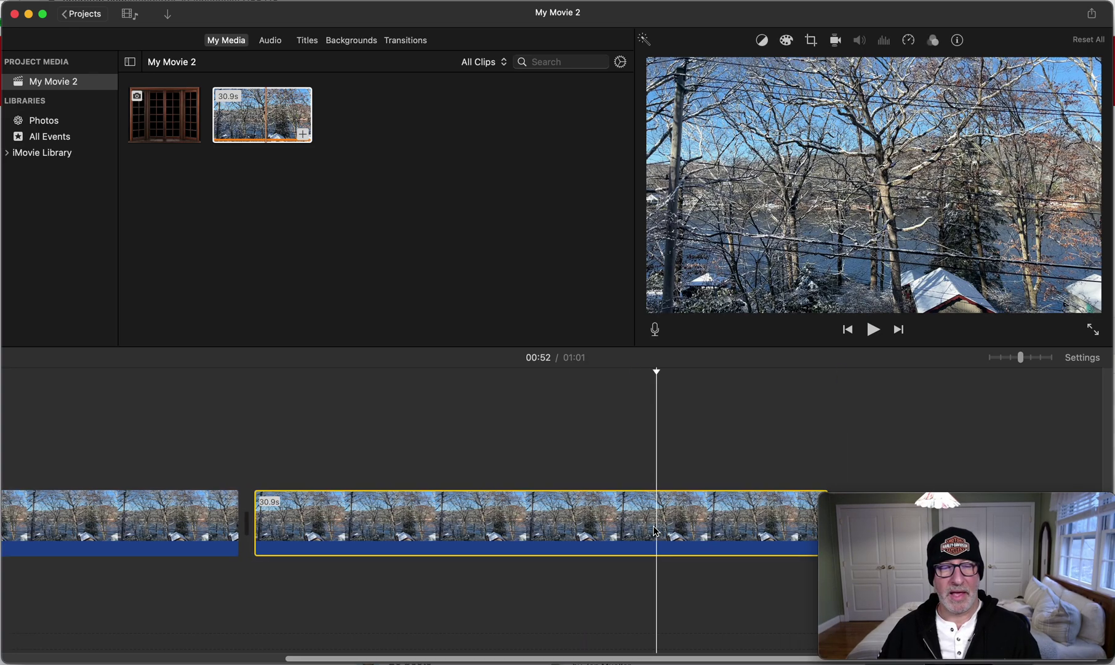
Step: Set the second snow clip to play in reverse at normal speed
{"action": "left_click", "coordinate": [909, 41]}
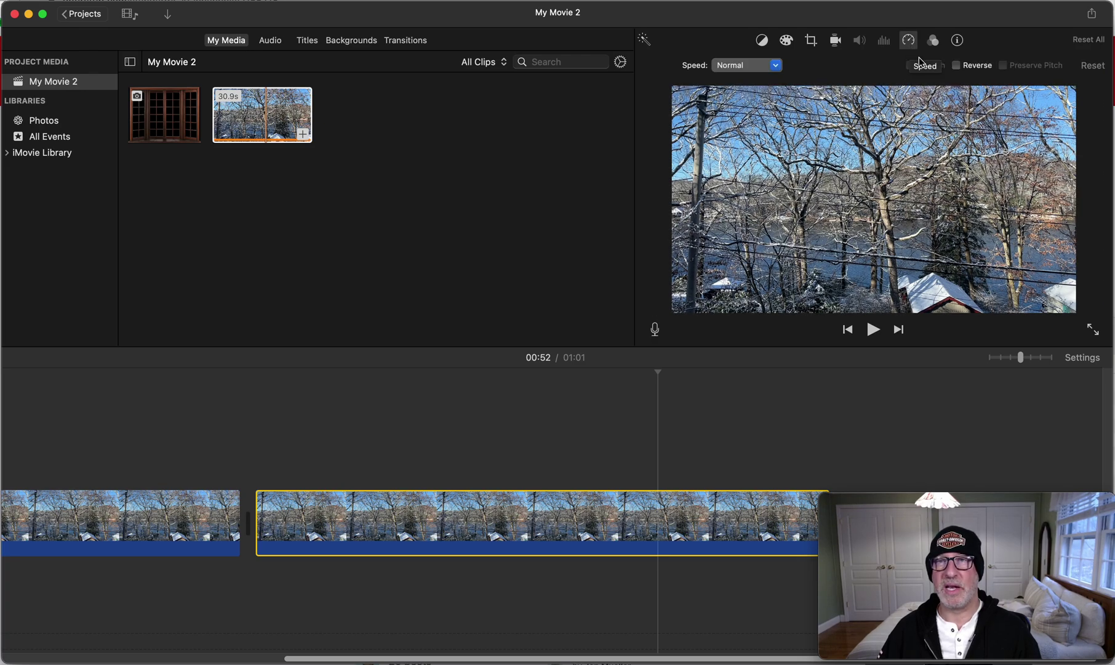
{"action": "left_click", "coordinate": [956, 66]}
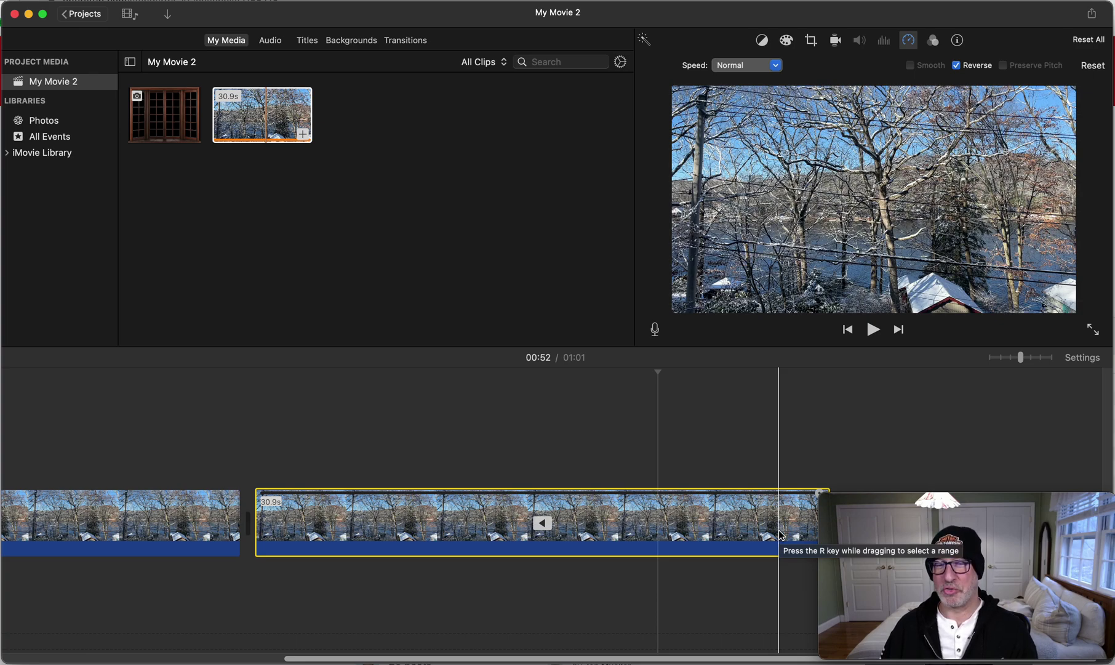
{"action": "left_click_drag", "start_coordinate": [643, 659], "coordinate": [342, 657]}
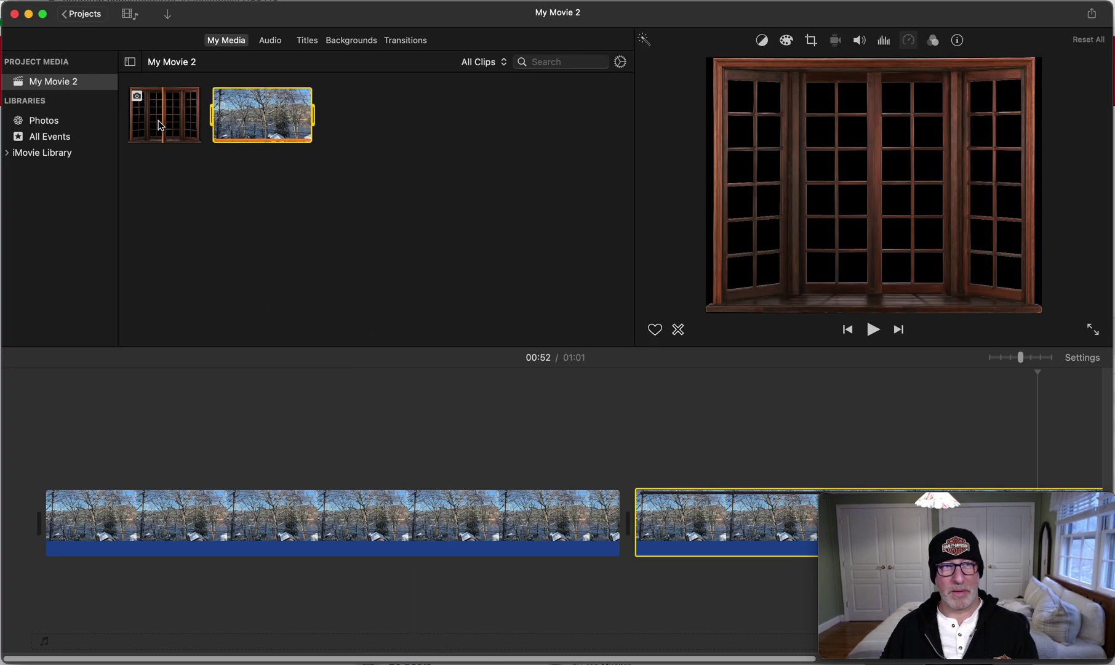
Step: Place the window-frame PNG above the first clip and stretch it to the reversed clip's end
{"action": "left_click_drag", "start_coordinate": [159, 120], "coordinate": [22, 452]}
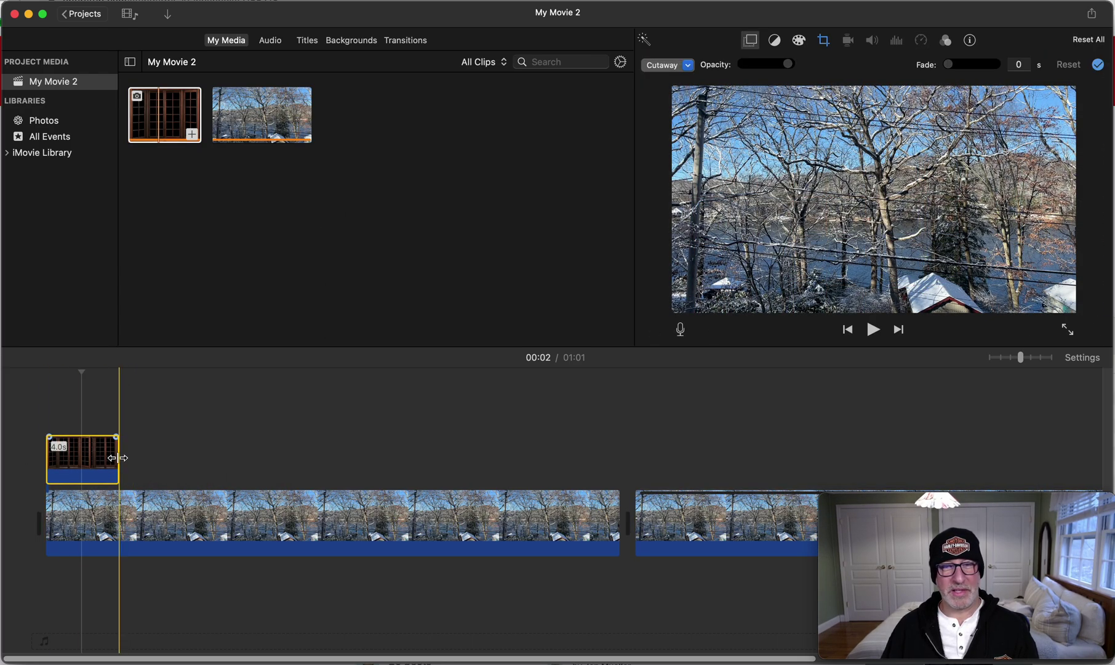
{"action": "left_click_drag", "start_coordinate": [117, 458], "coordinate": [1074, 456]}
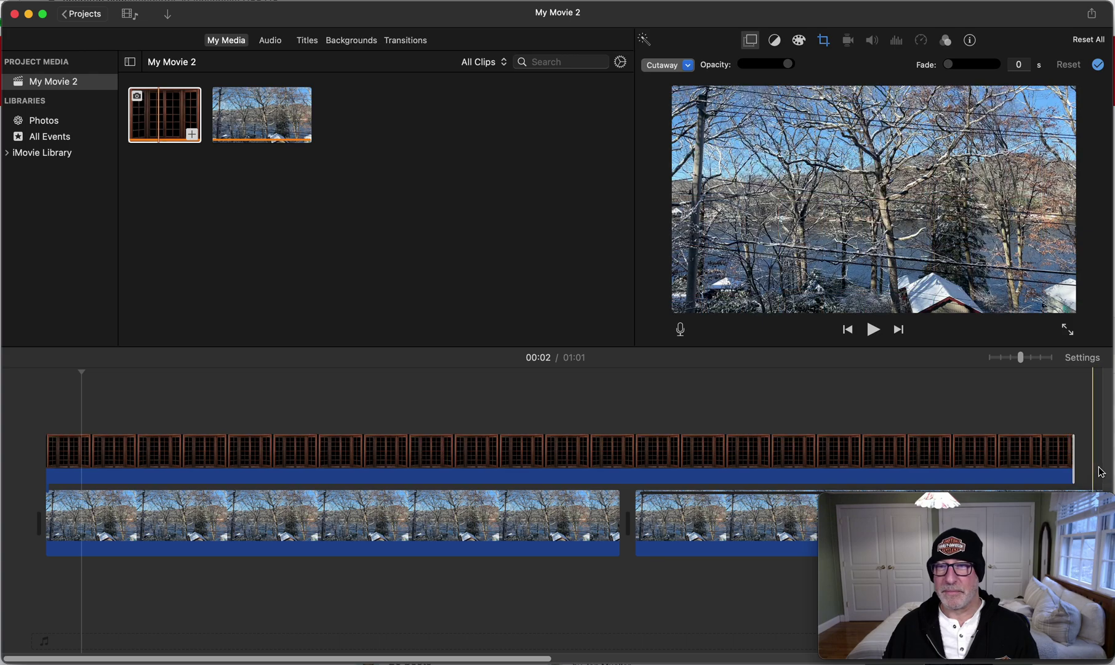
{"action": "scroll", "coordinate": [1016, 455], "scroll_direction": "right", "scroll_amount": 5}
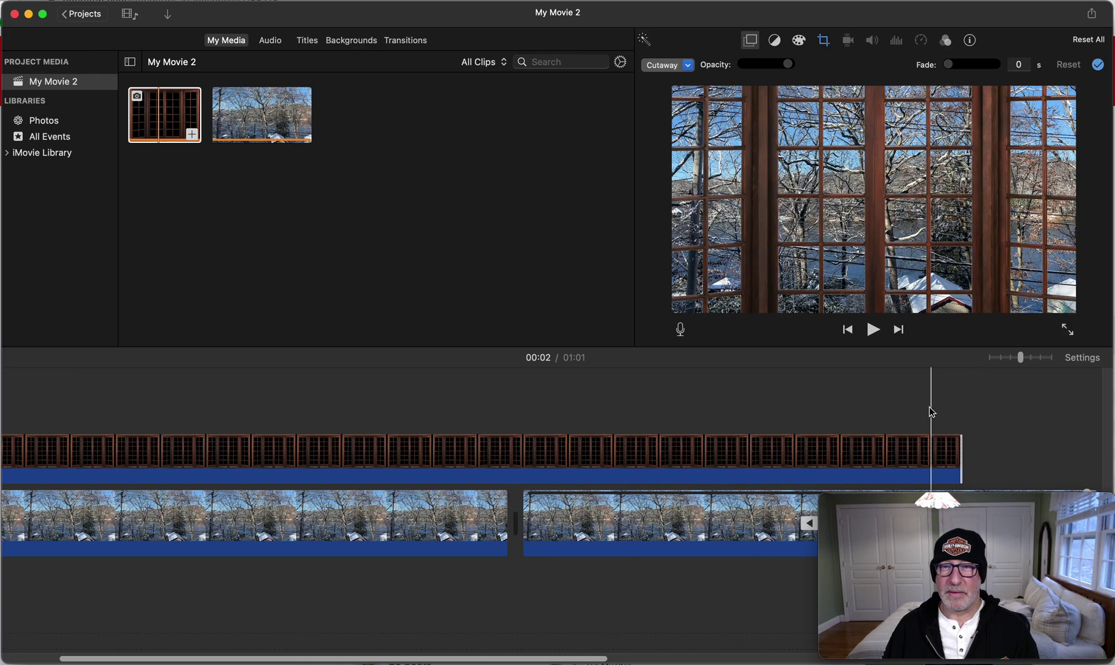
{"action": "scroll", "coordinate": [931, 411], "scroll_direction": "right", "scroll_amount": 12}
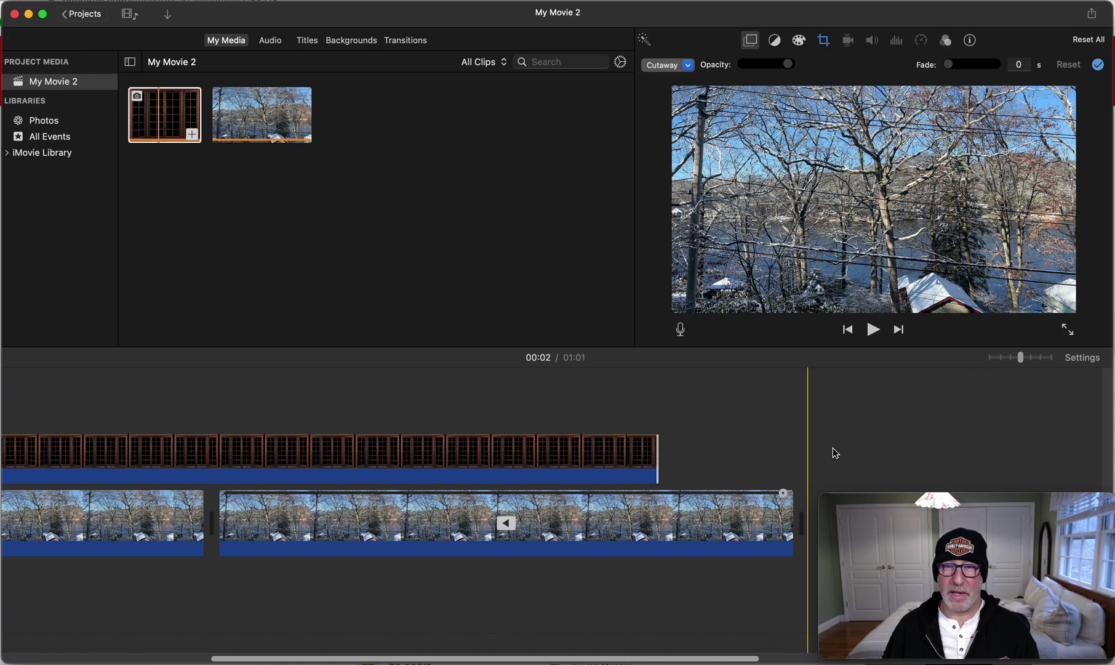
{"action": "scroll", "coordinate": [832, 448], "scroll_direction": "right", "scroll_amount": 2}
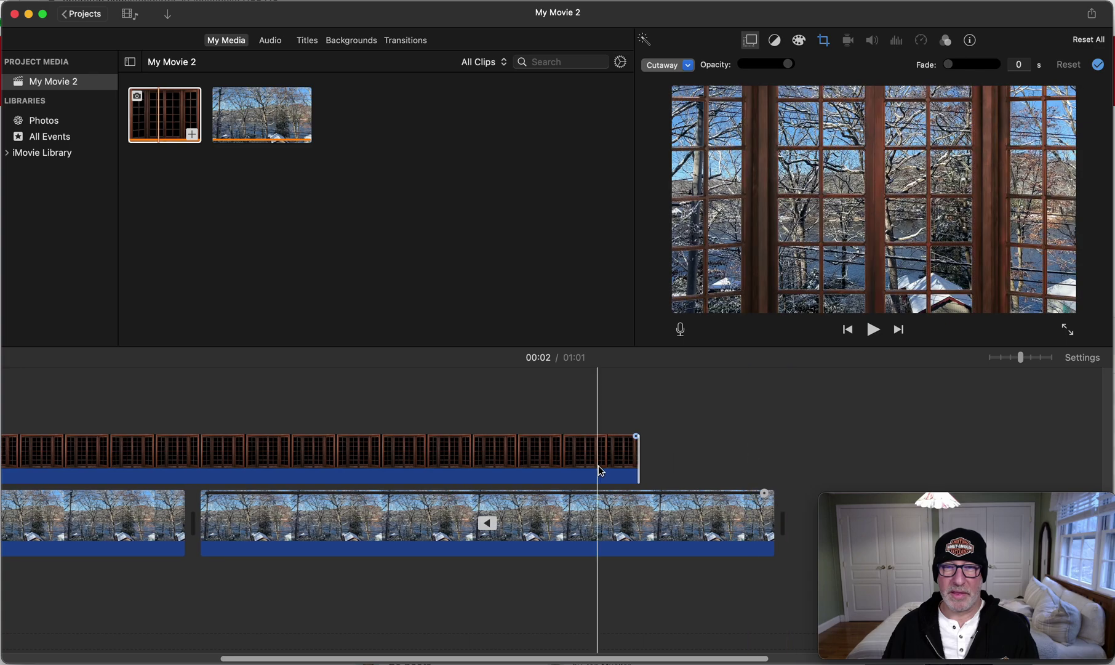
{"action": "left_click", "coordinate": [640, 465]}
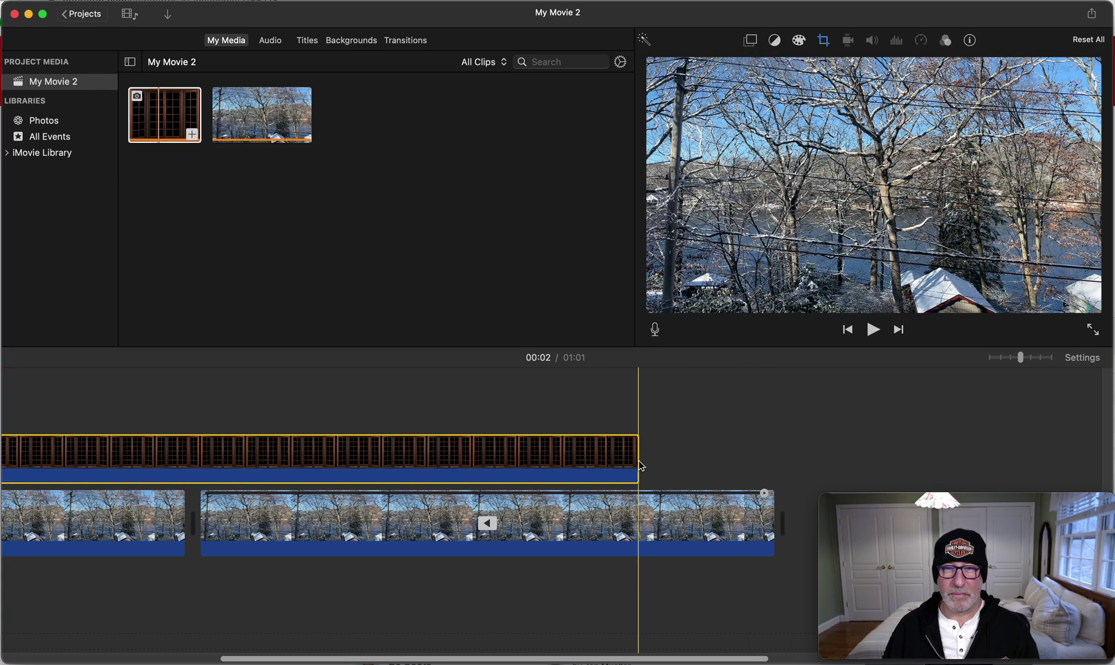
{"action": "left_click_drag", "start_coordinate": [638, 462], "coordinate": [774, 464]}
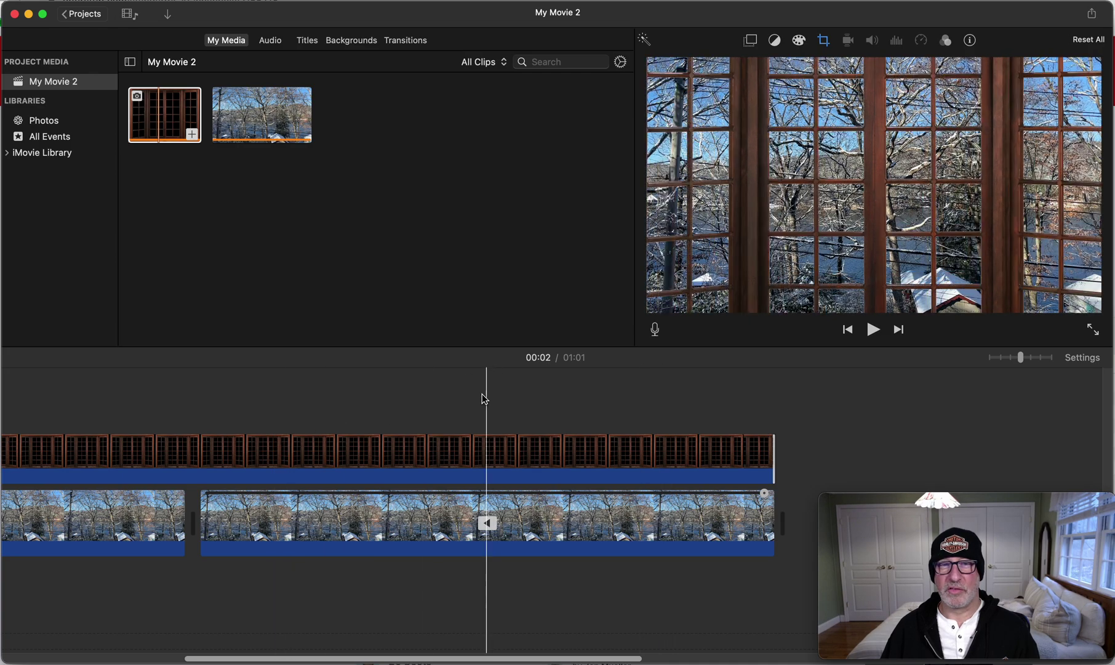
Step: Change the window overlay's crop from Ken Burns to Crop to Fill and apply it
{"action": "left_click", "coordinate": [275, 452]}
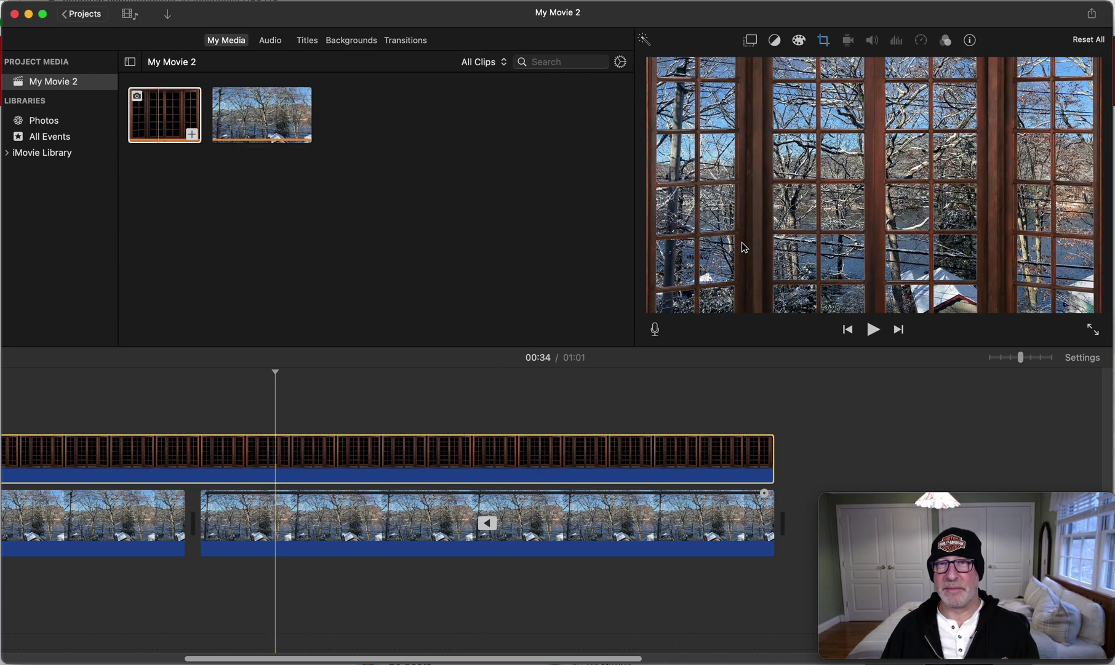
{"action": "left_click", "coordinate": [824, 42]}
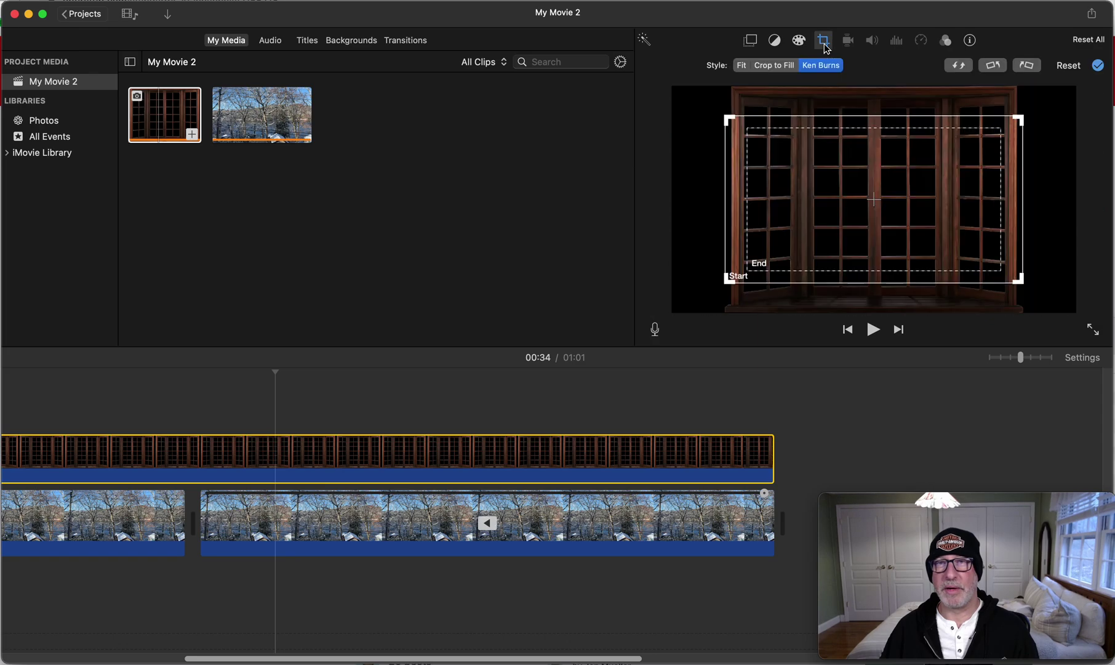
{"action": "left_click", "coordinate": [742, 66]}
{"action": "left_click", "coordinate": [766, 67]}
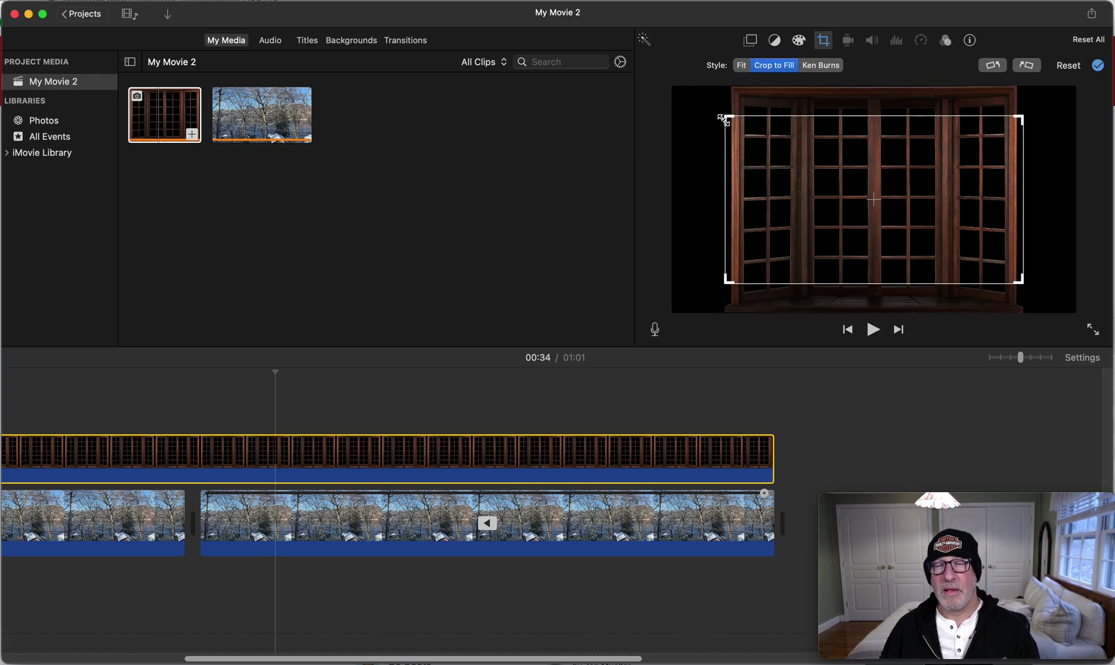
{"action": "left_click", "coordinate": [1097, 66]}
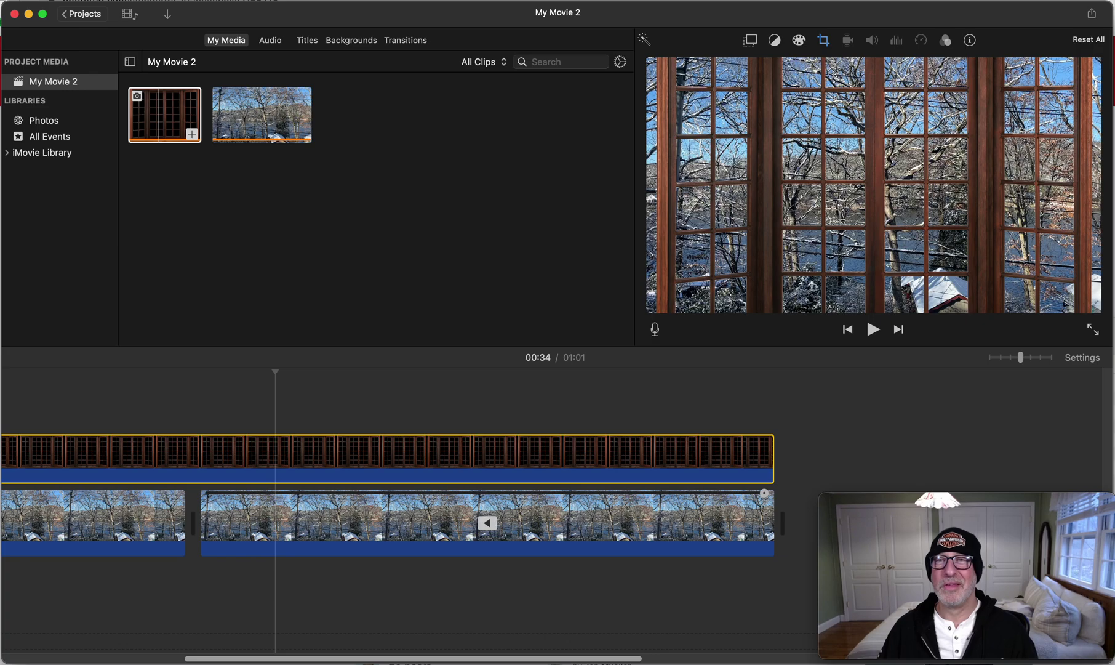
Step: Tighten the overlay crop by pulling in its top-left and bottom-right corners, then apply
{"action": "left_click", "coordinate": [825, 41]}
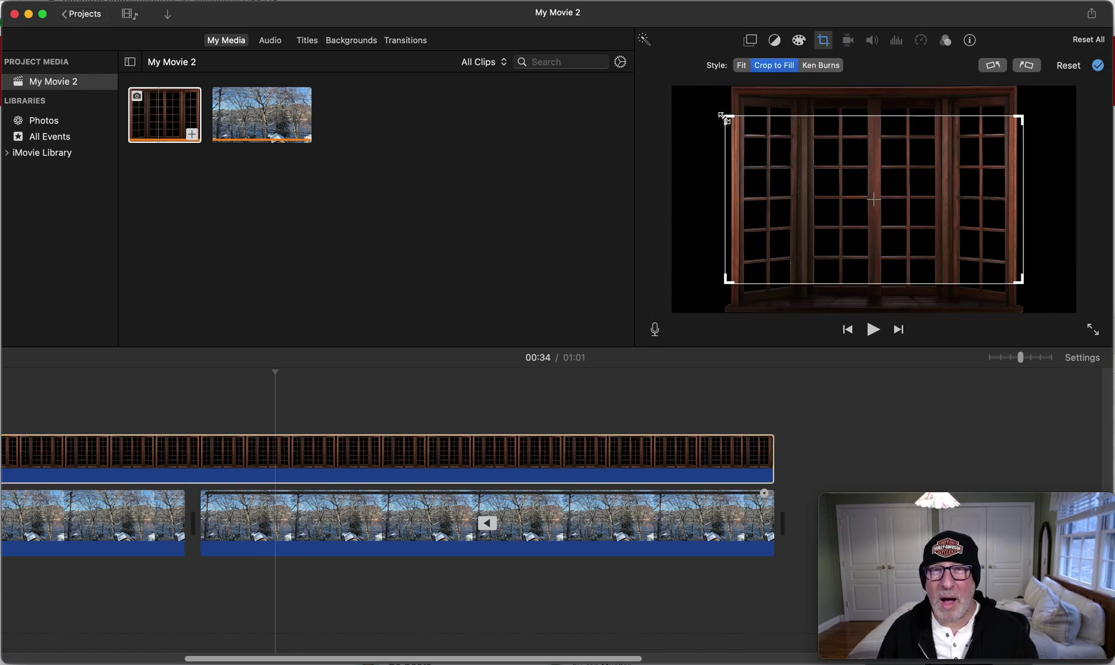
{"action": "left_click_drag", "start_coordinate": [725, 118], "coordinate": [736, 119]}
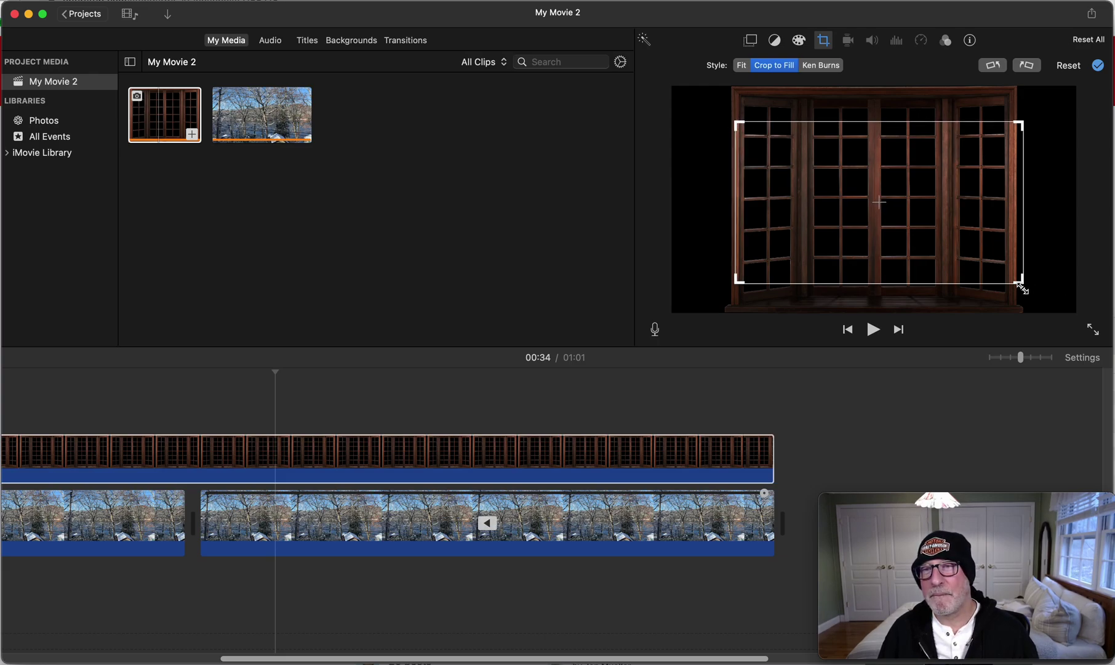
{"action": "left_click_drag", "start_coordinate": [1021, 285], "coordinate": [1019, 280]}
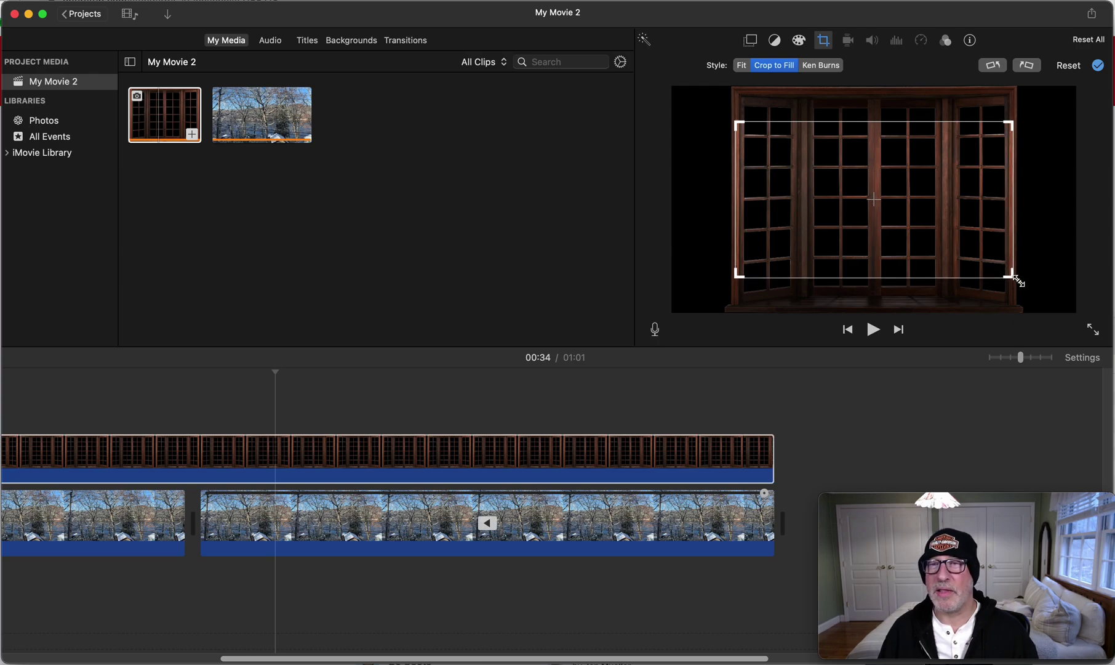
{"action": "left_click", "coordinate": [1099, 70]}
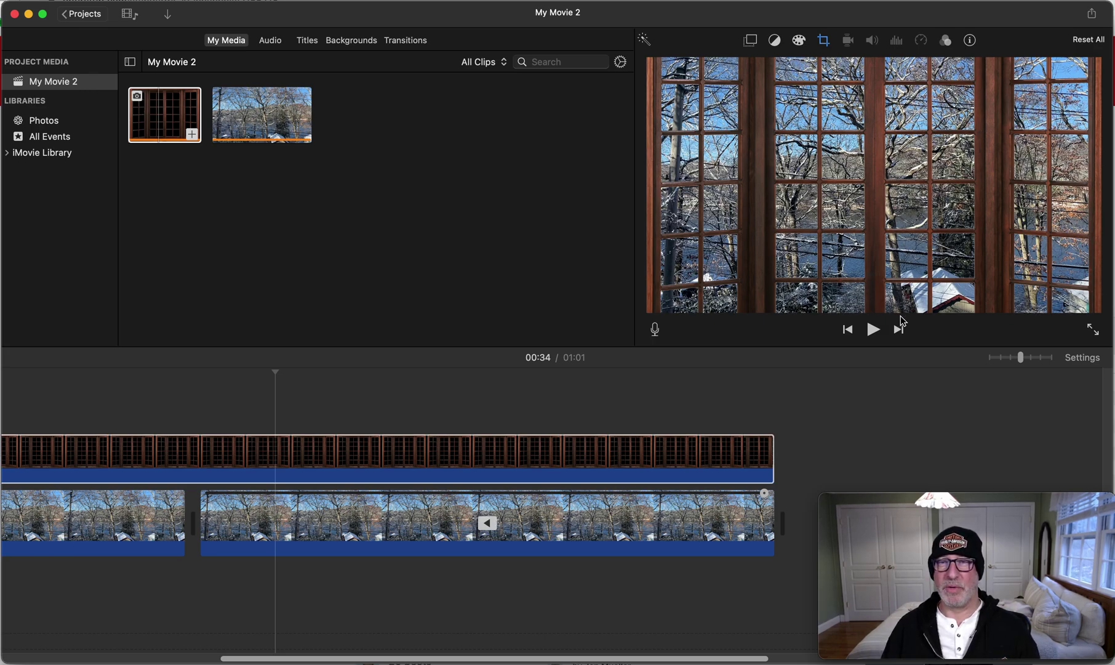
{"action": "left_click", "coordinate": [873, 330]}
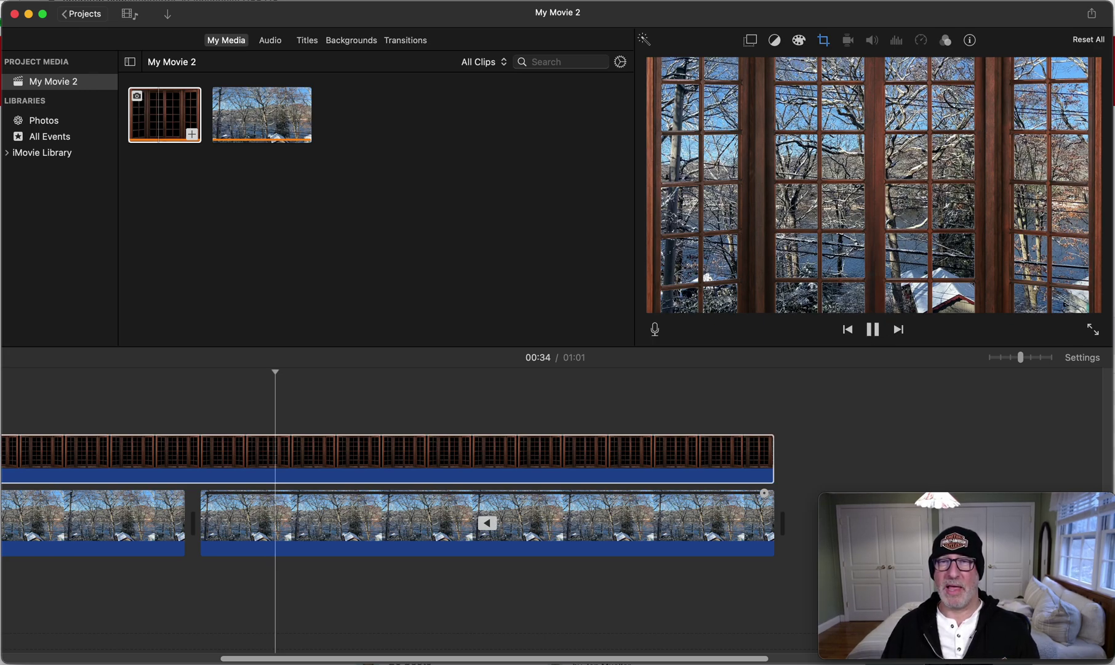
{"action": "left_click", "coordinate": [874, 332]}
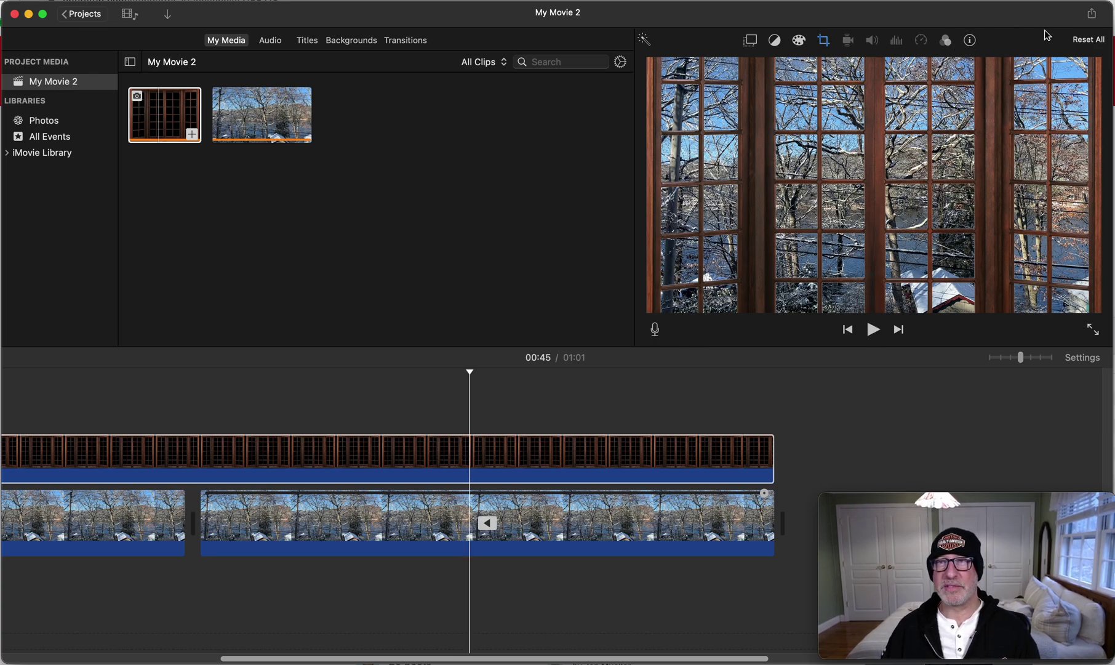
Step: Bring up Share > File export settings for My Movie 2: 1080p 60, High quality, Faster compression
{"action": "left_click", "coordinate": [1093, 14]}
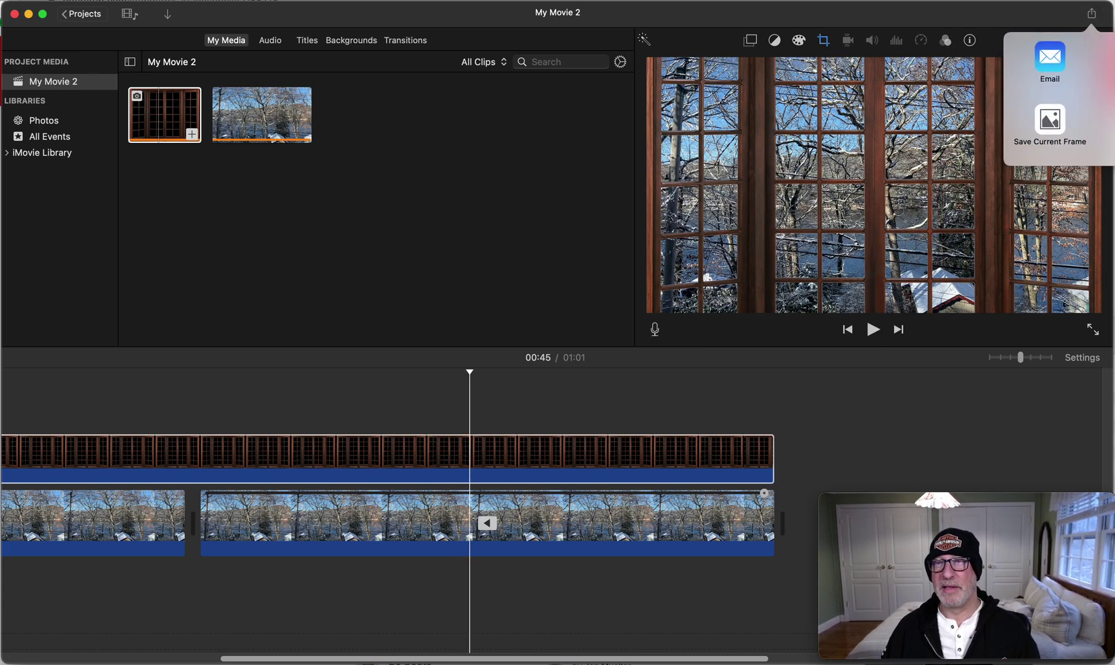
{"action": "key", "text": "super+e"}
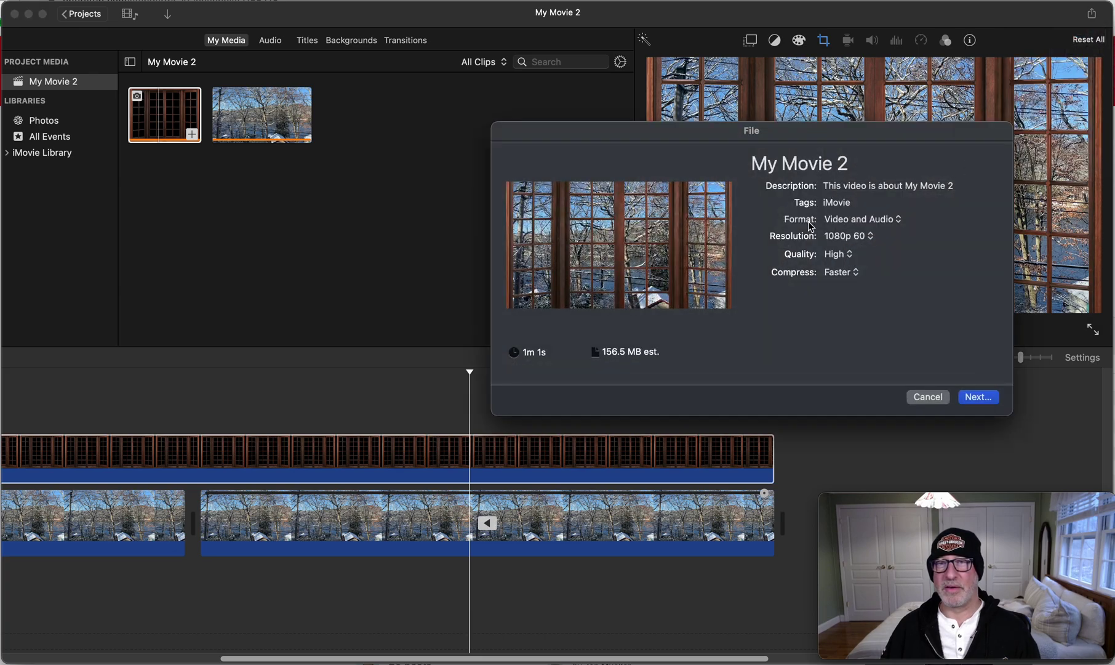